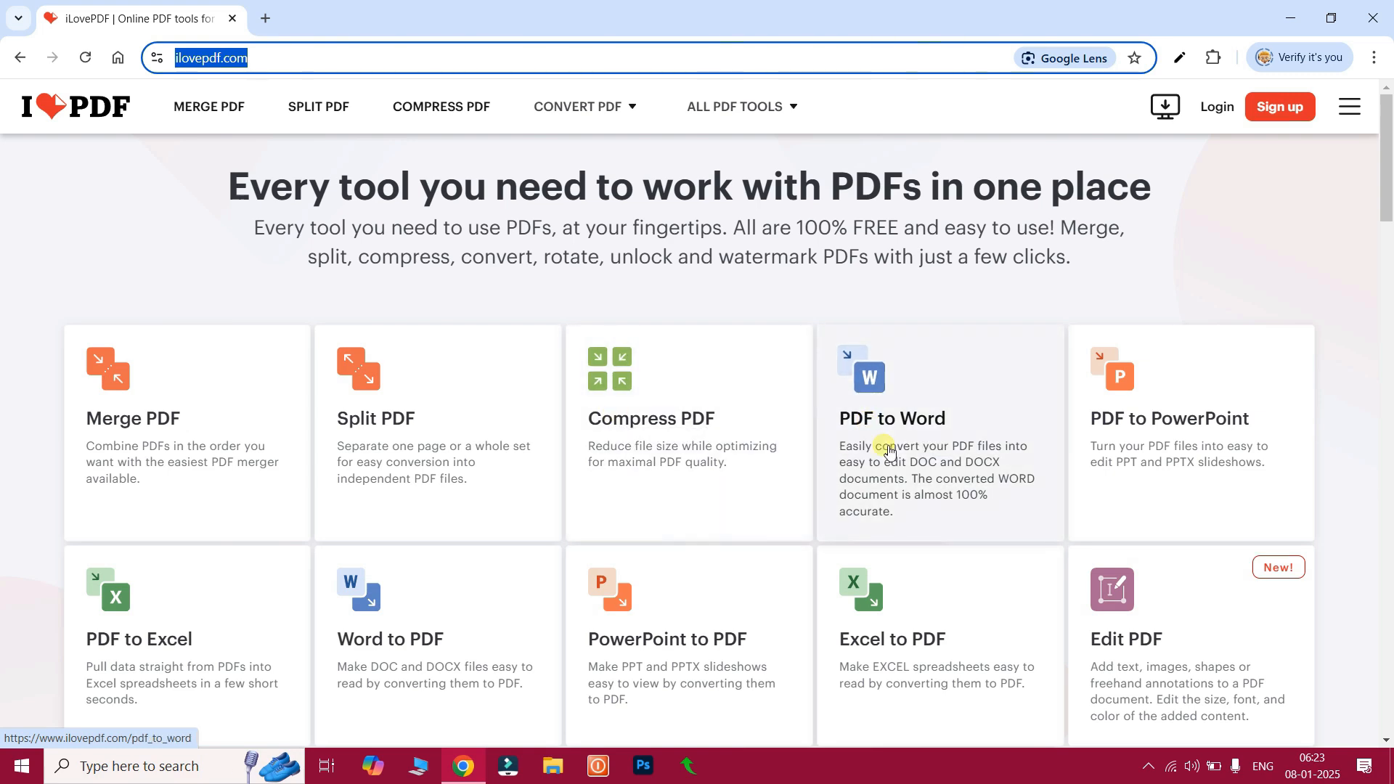
# Browse the PDF tools on the iLovePDF home page and open the Organize PDF tool.
pyautogui.scroll(-3, 889, 450)
pyautogui.scroll(3, 890, 450)
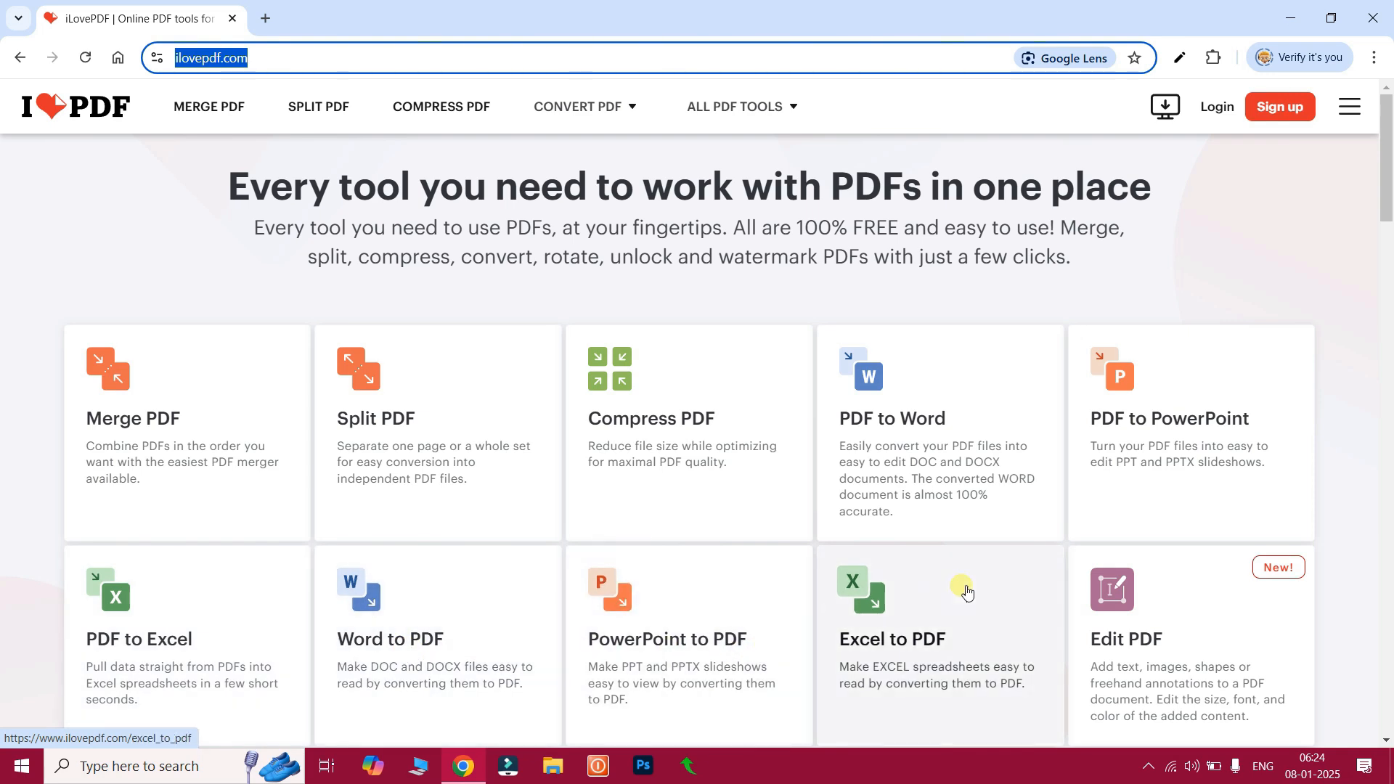
pyautogui.scroll(-3, 965, 585)
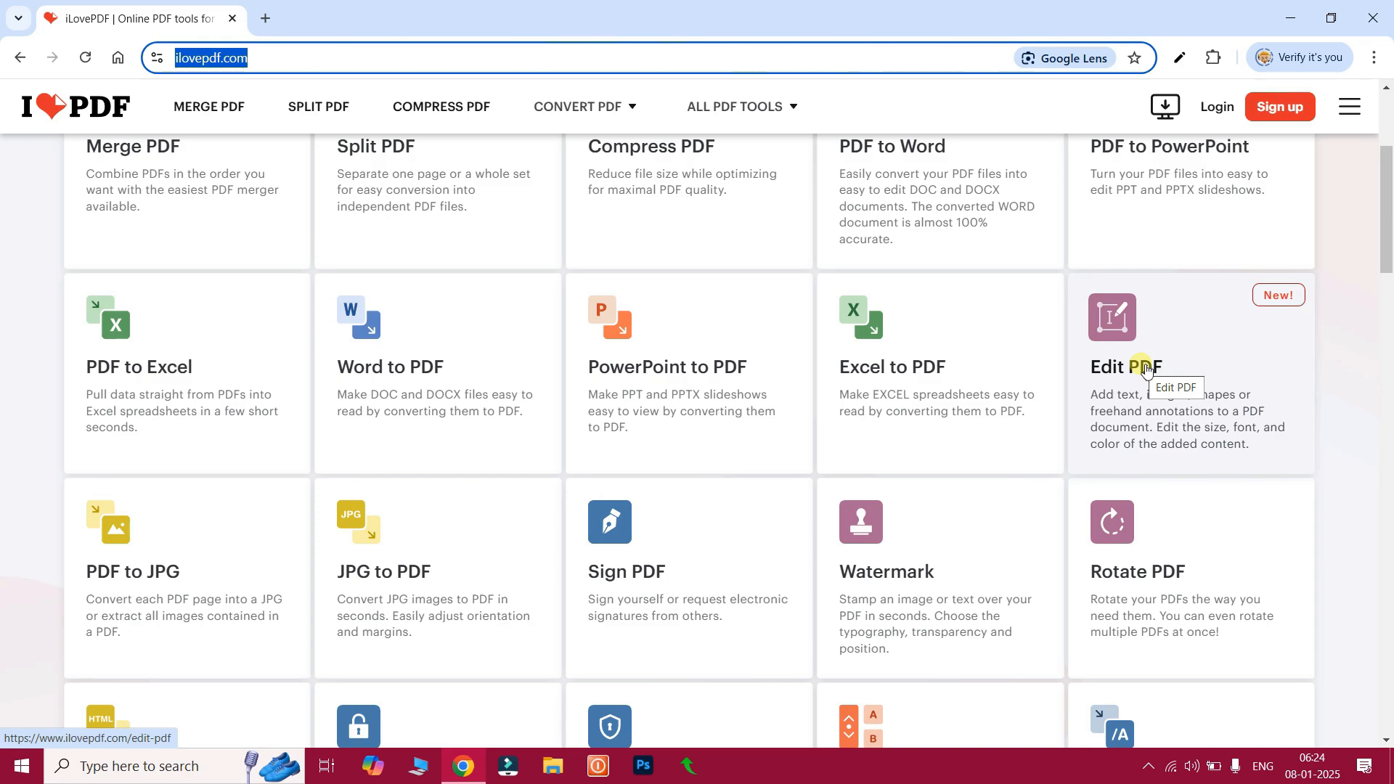
pyautogui.scroll(-1, 1111, 360)
pyautogui.scroll(-5, 712, 450)
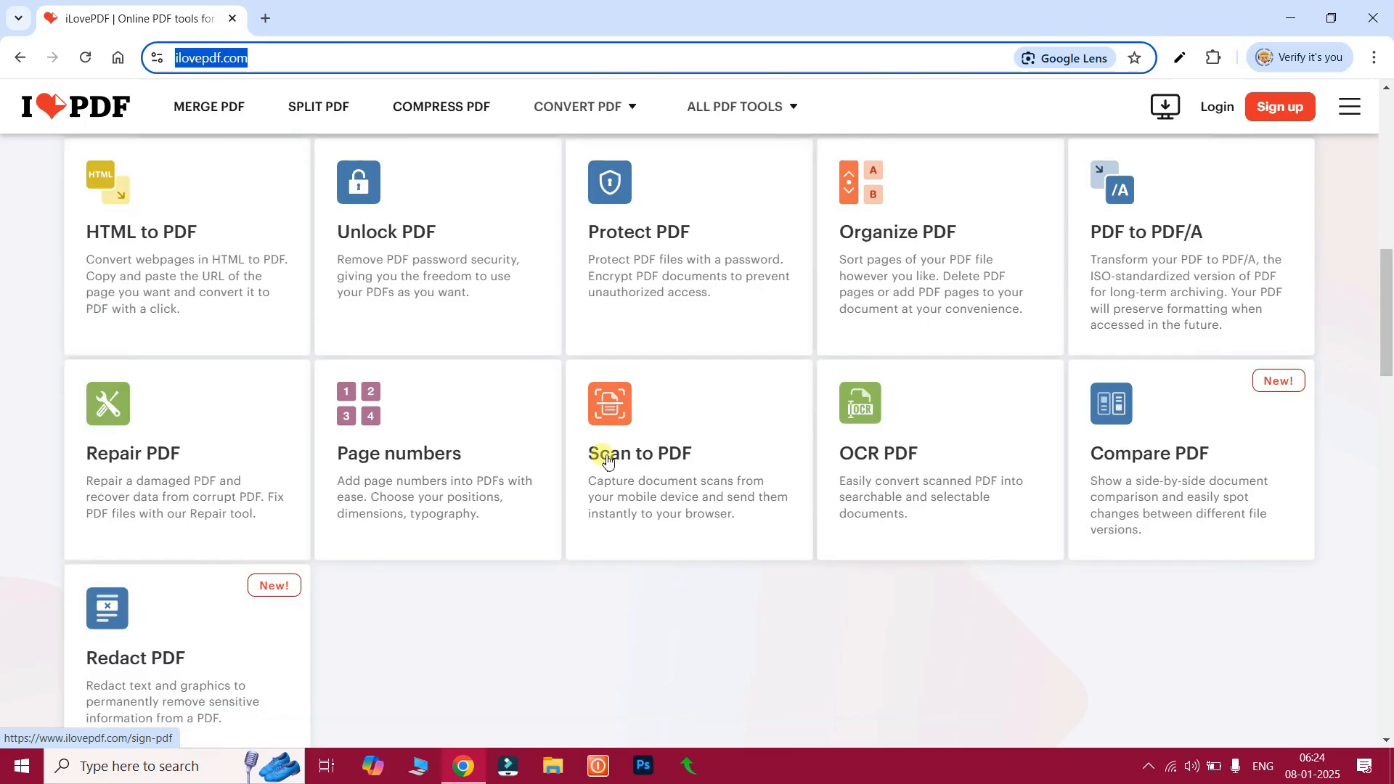
pyautogui.scroll(2, 607, 457)
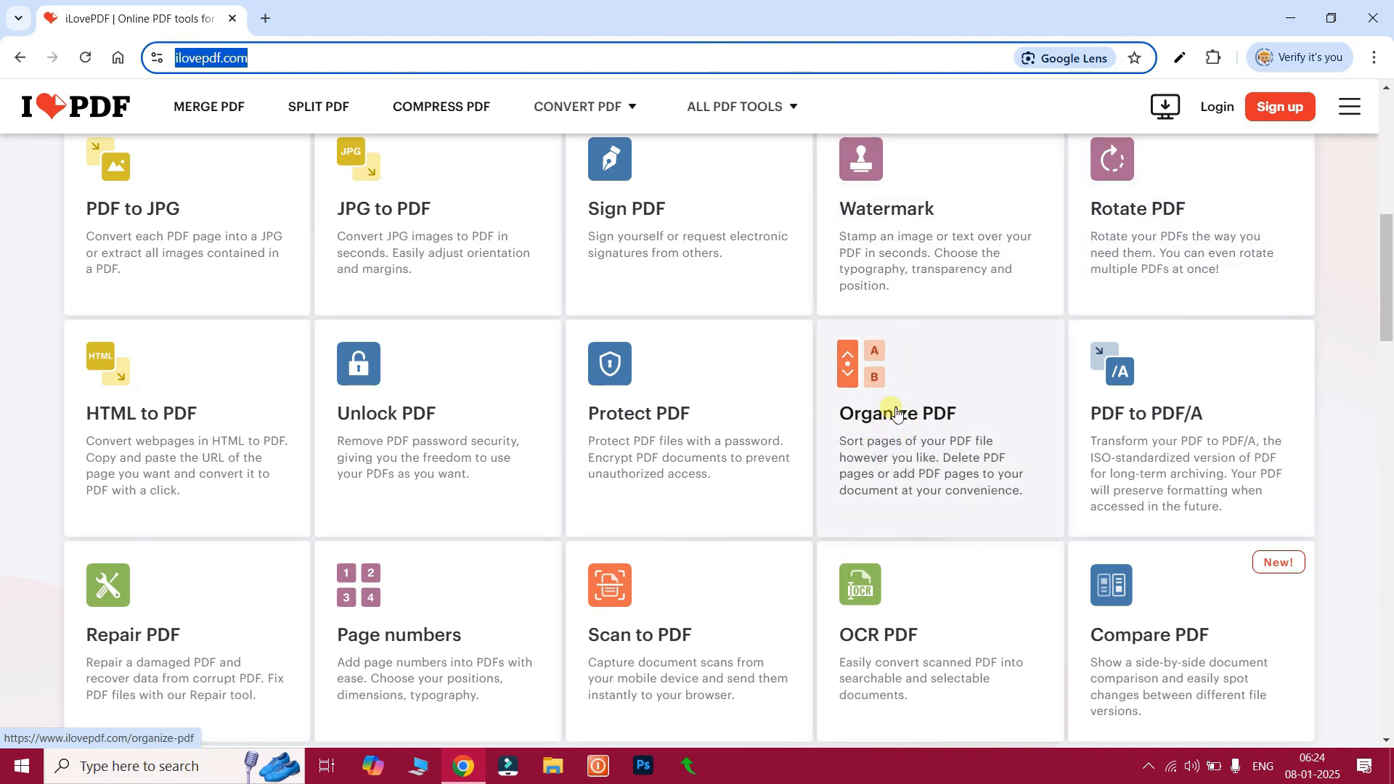
pyautogui.click(911, 426)
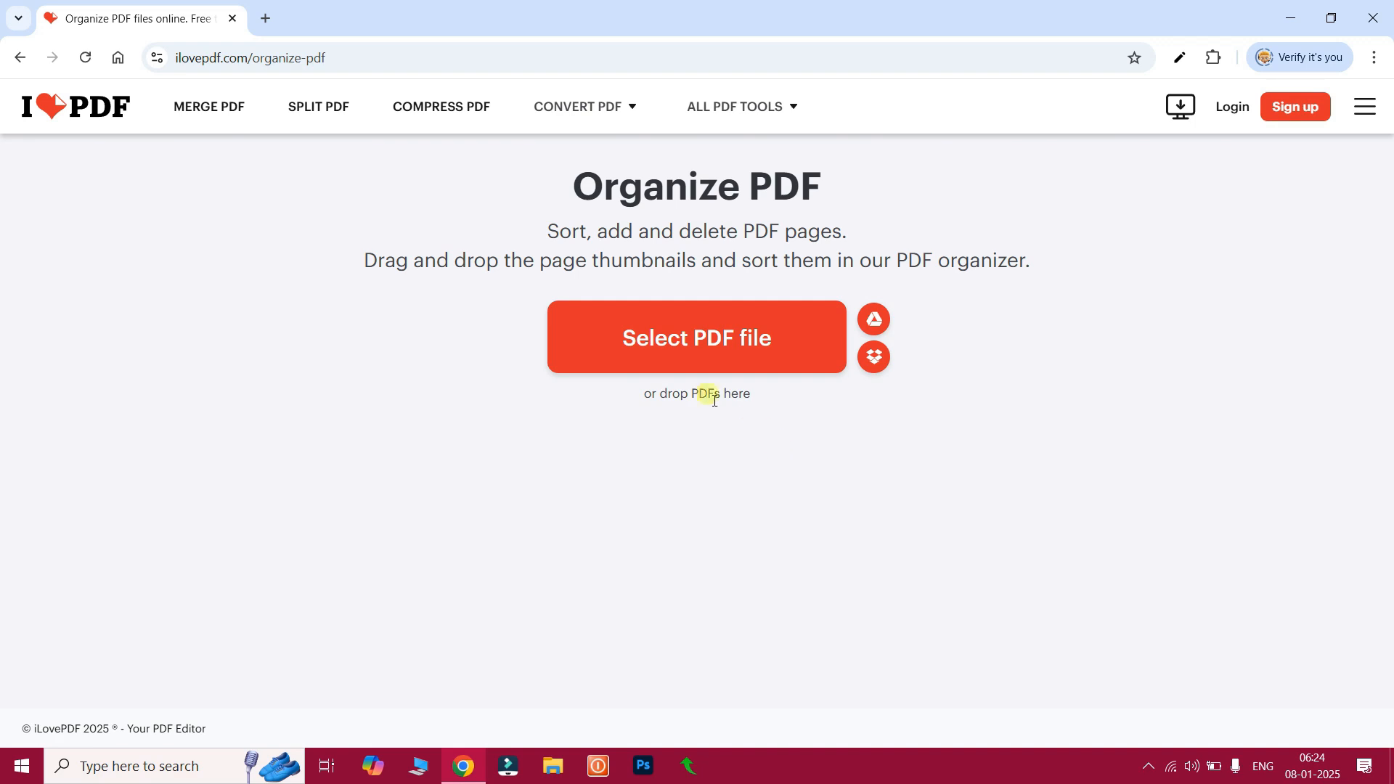
# Load computer.pdf from the Desktop folder into the page organizer.
pyautogui.click(747, 352)
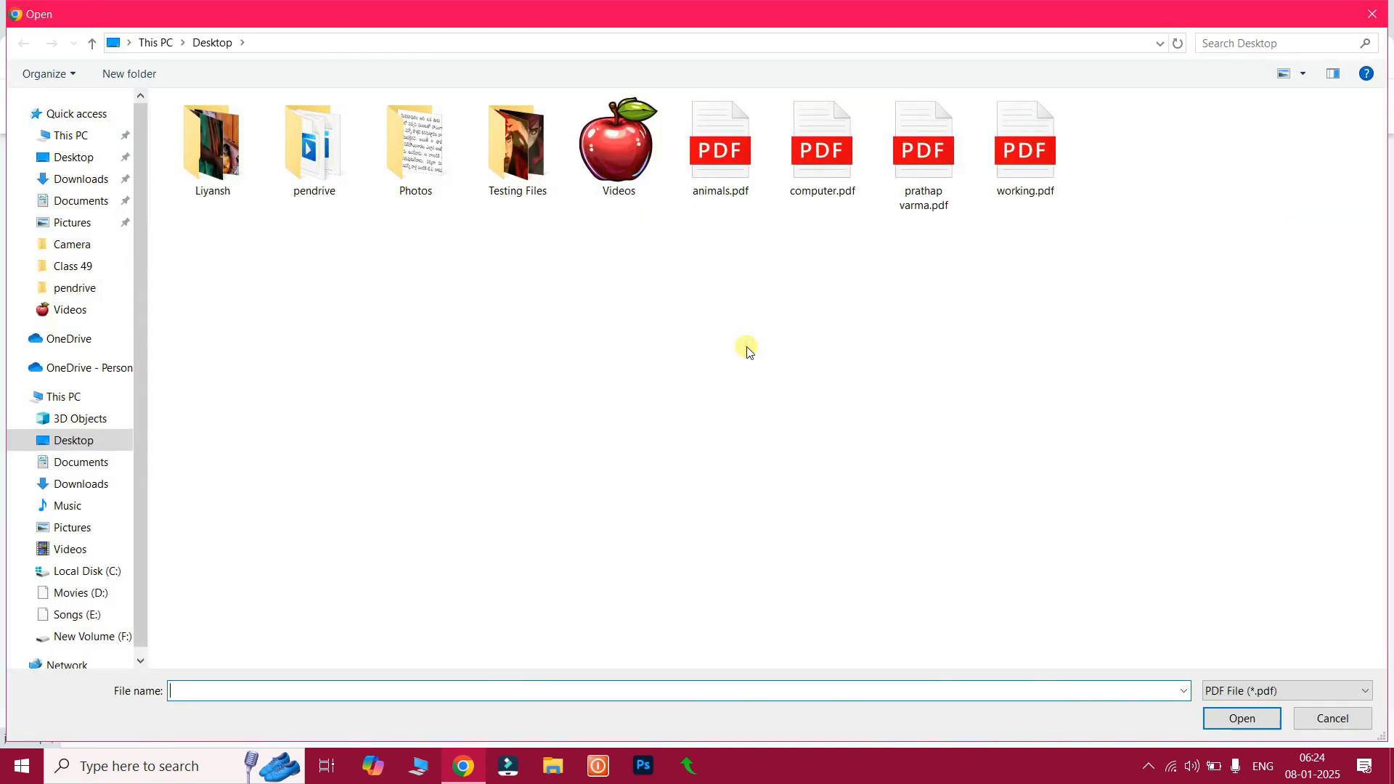
pyautogui.click(89, 165)
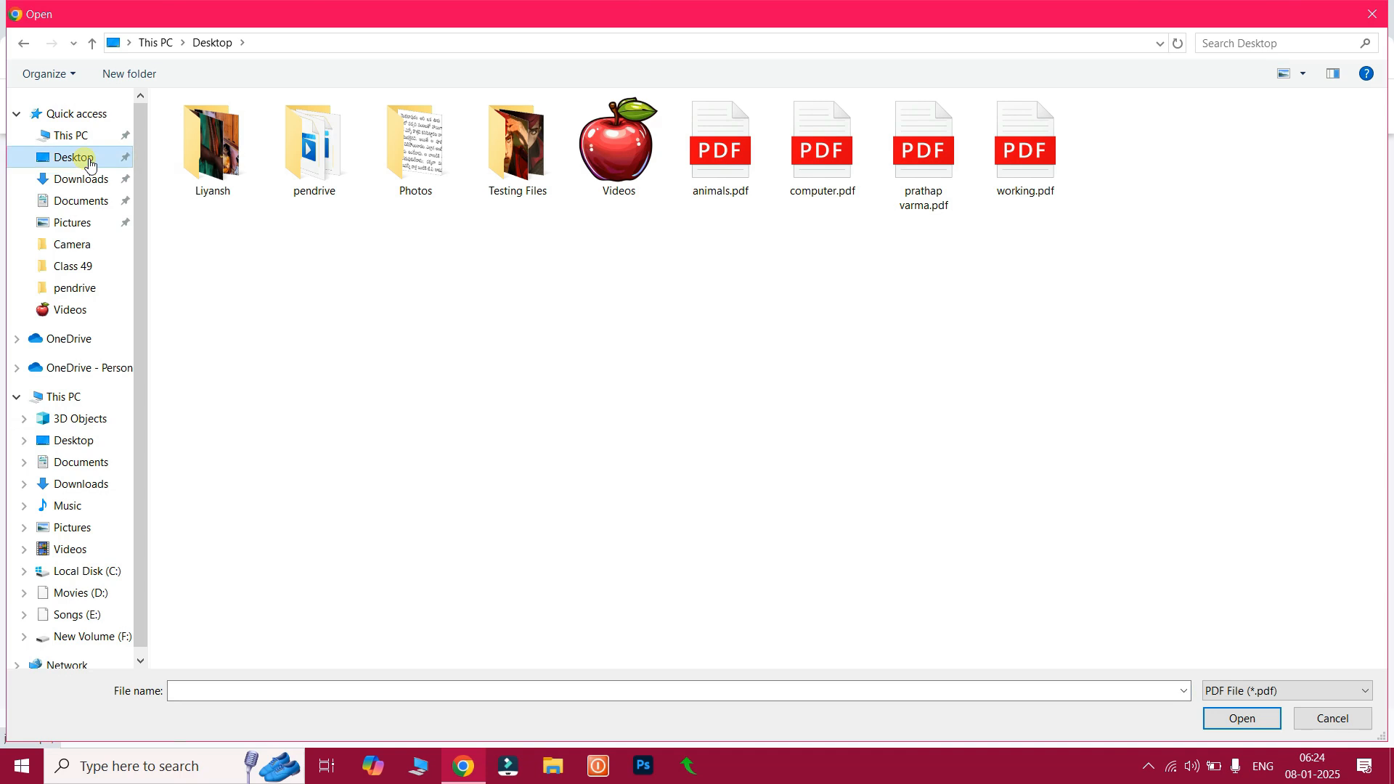
pyautogui.doubleClick(840, 168)
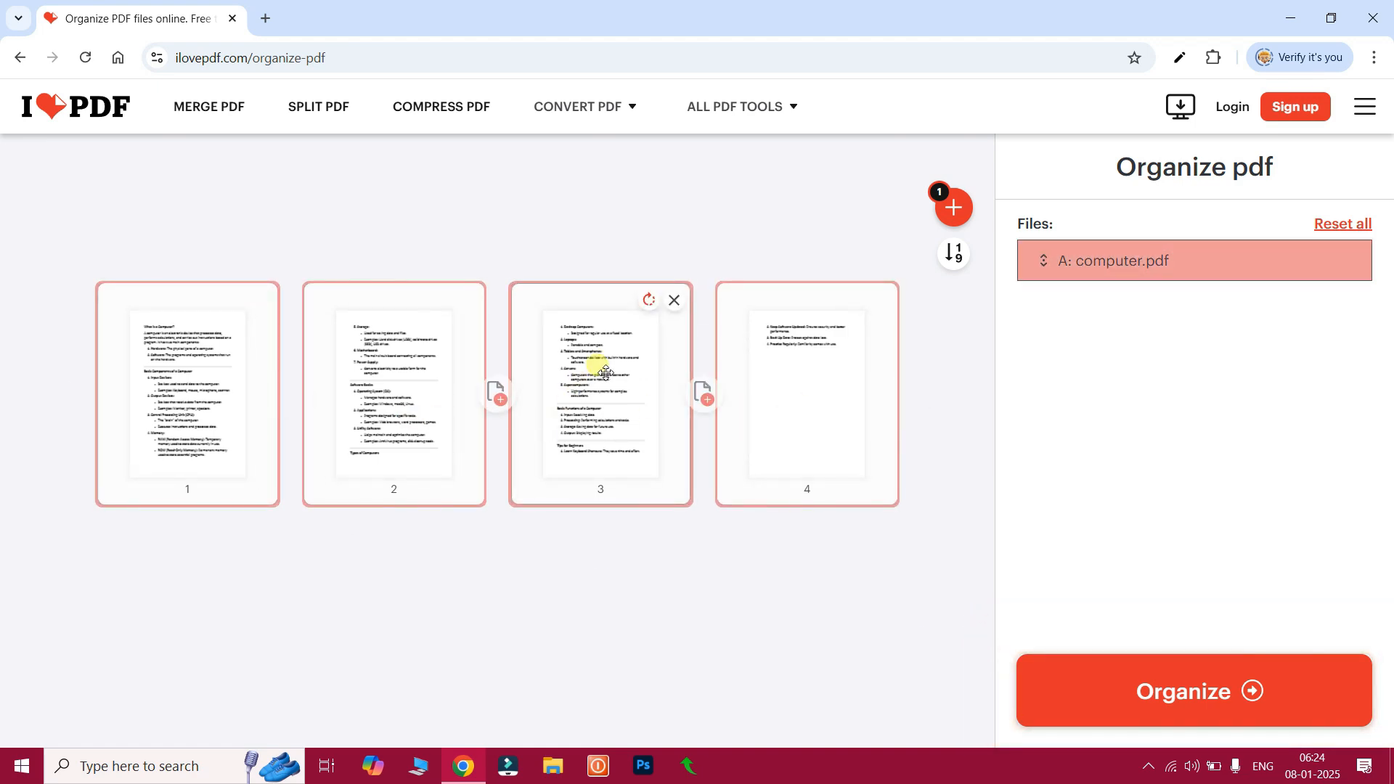
pyautogui.click(676, 302)
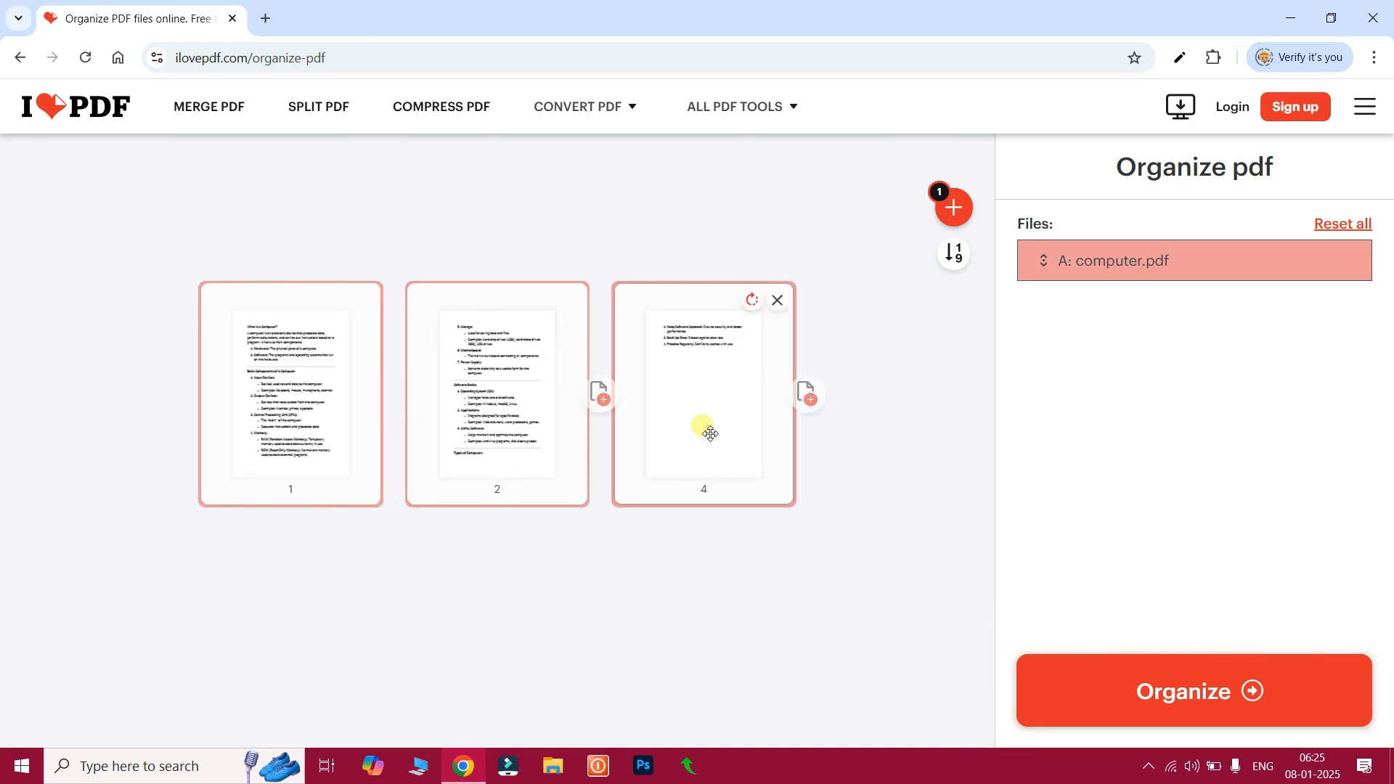
pyautogui.click(607, 401)
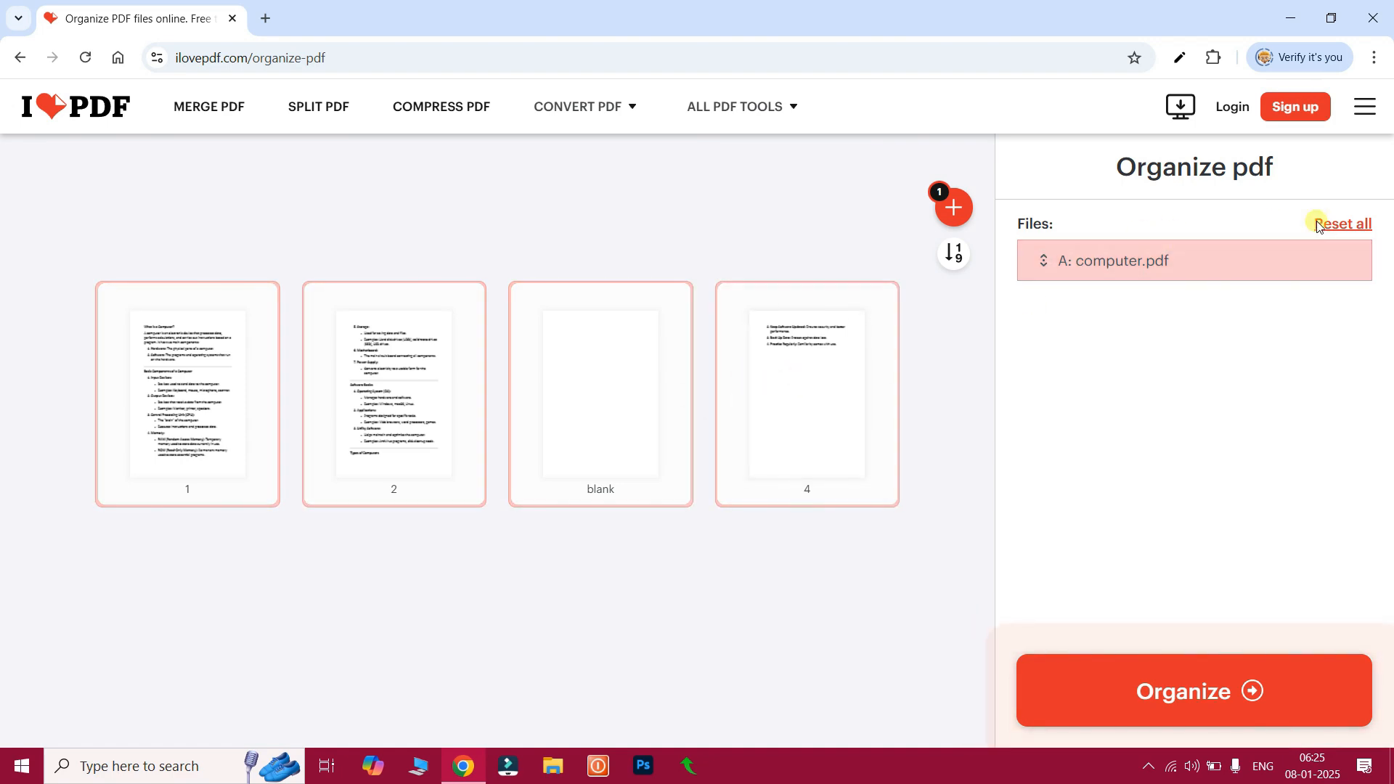
pyautogui.click(1342, 226)
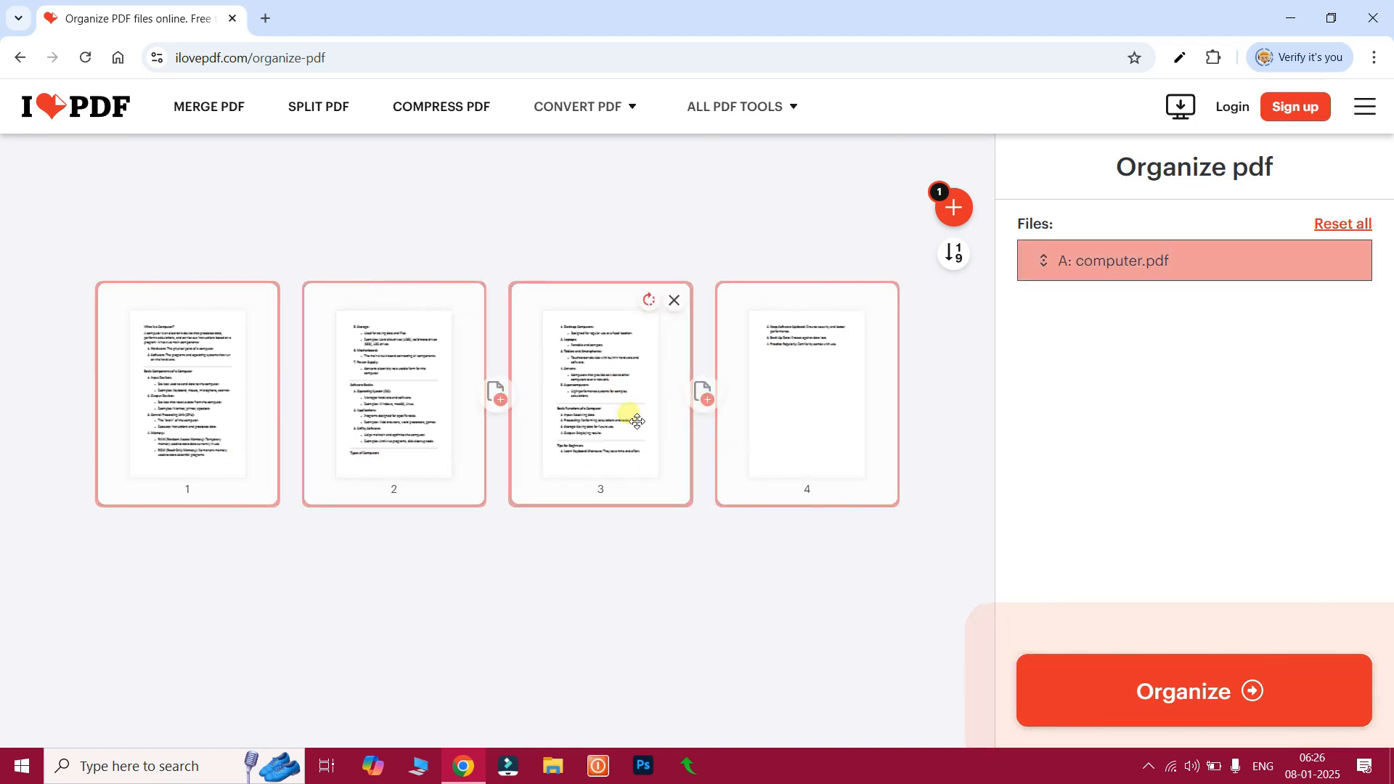
# Delete page 3 of computer.pdf and add the PDF named after a person from the Desktop folder.
pyautogui.click(676, 303)
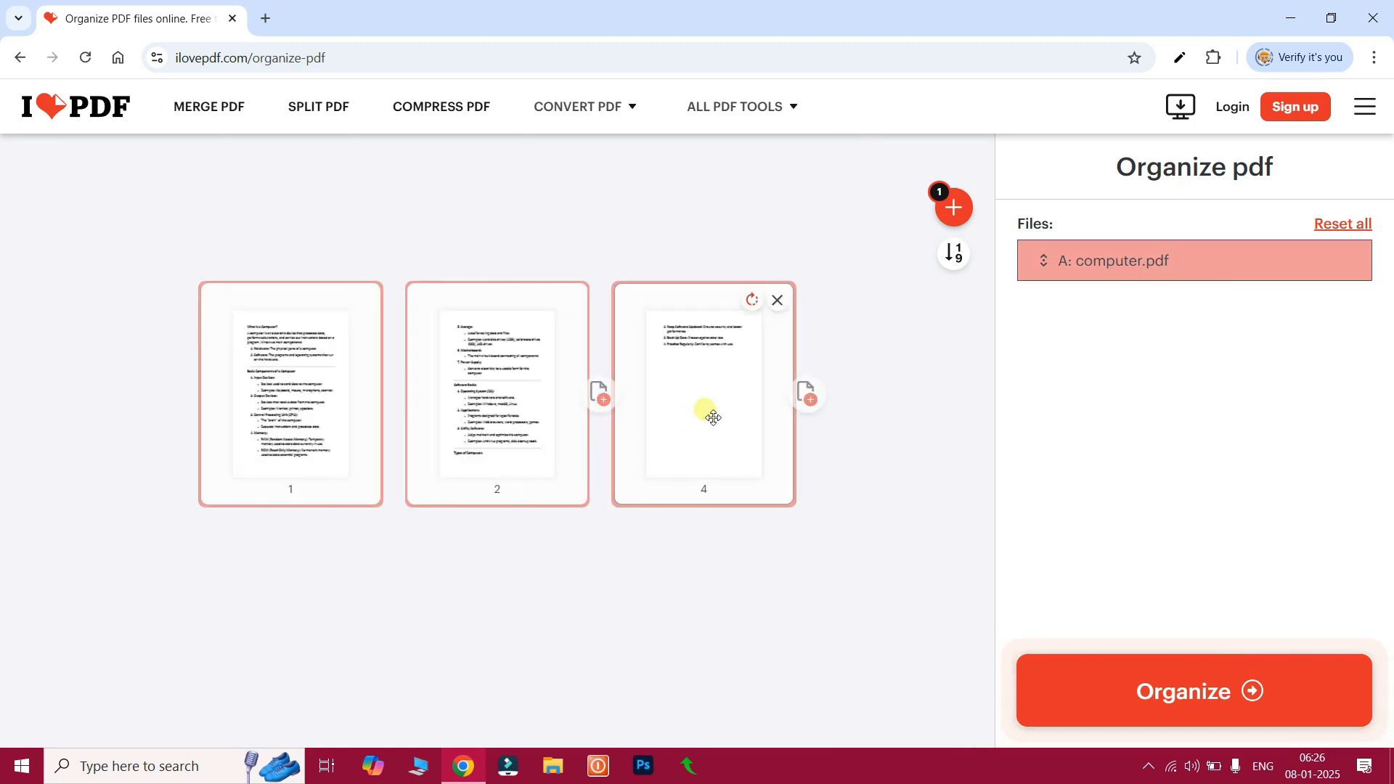
pyautogui.moveTo(973, 216)
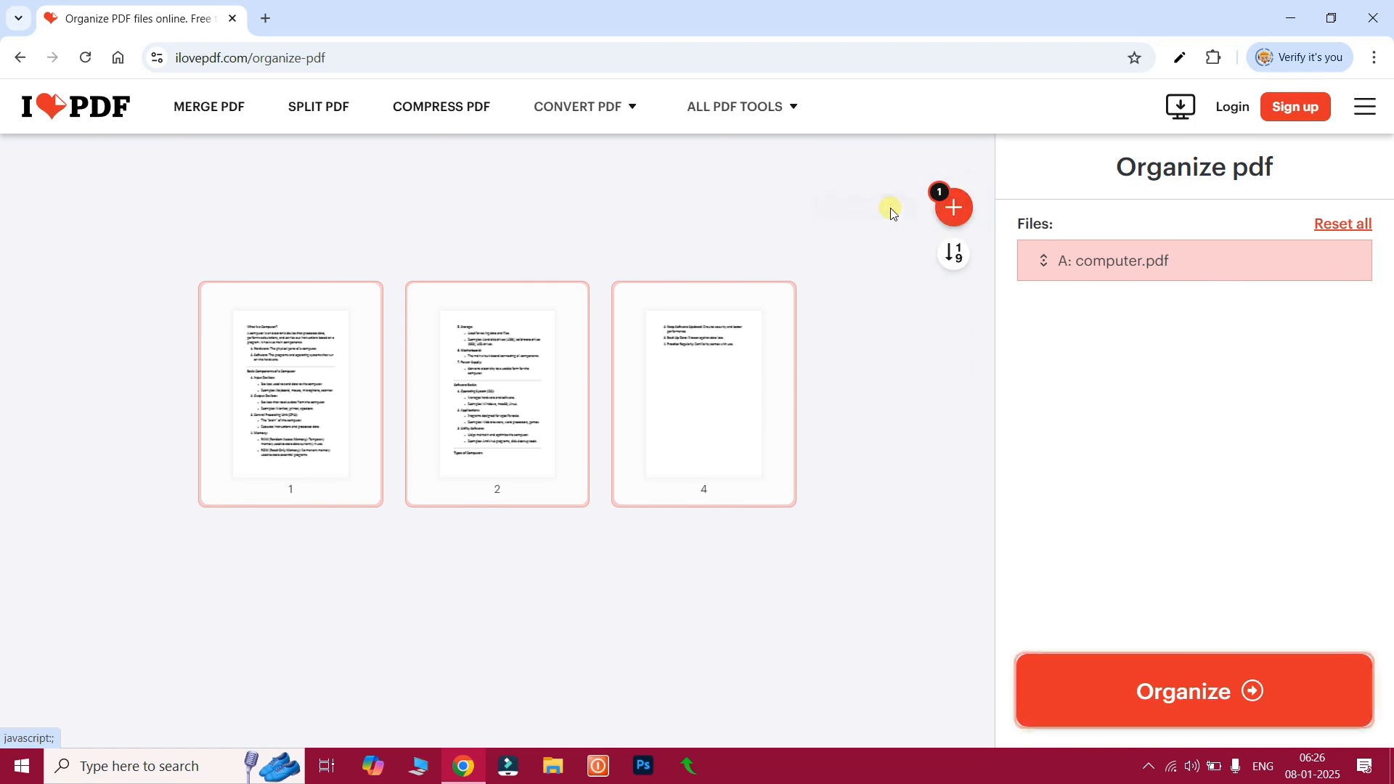
pyautogui.click(955, 210)
pyautogui.click(941, 164)
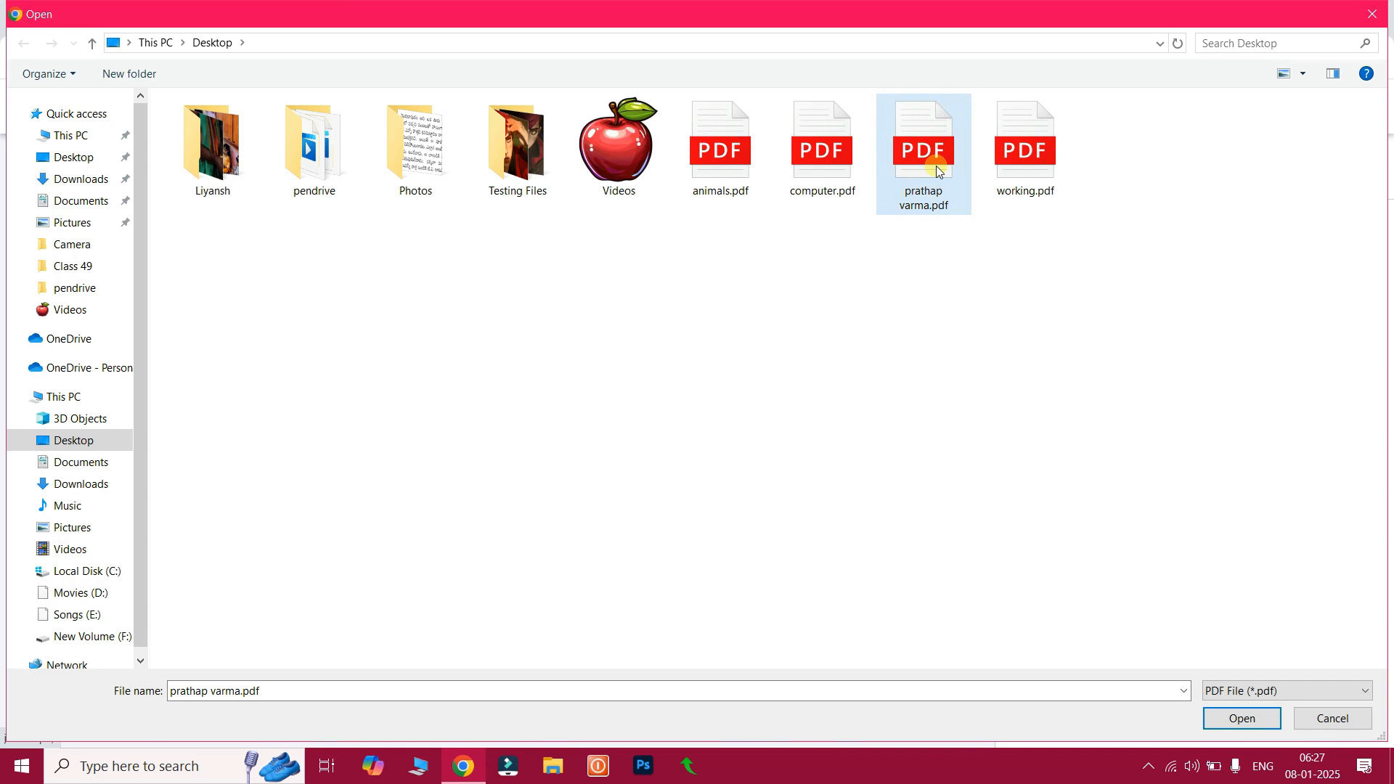
pyautogui.click(1224, 725)
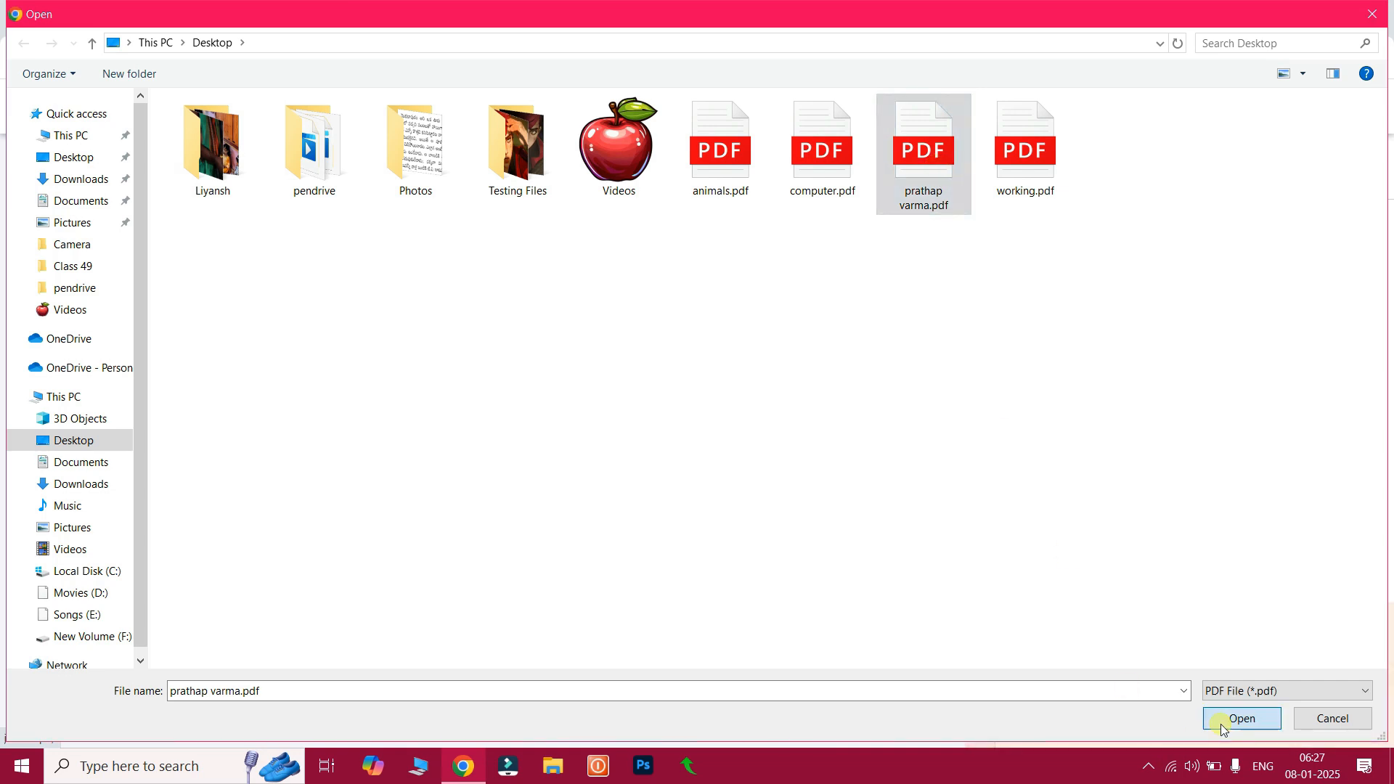
pyautogui.scroll(-1, 856, 535)
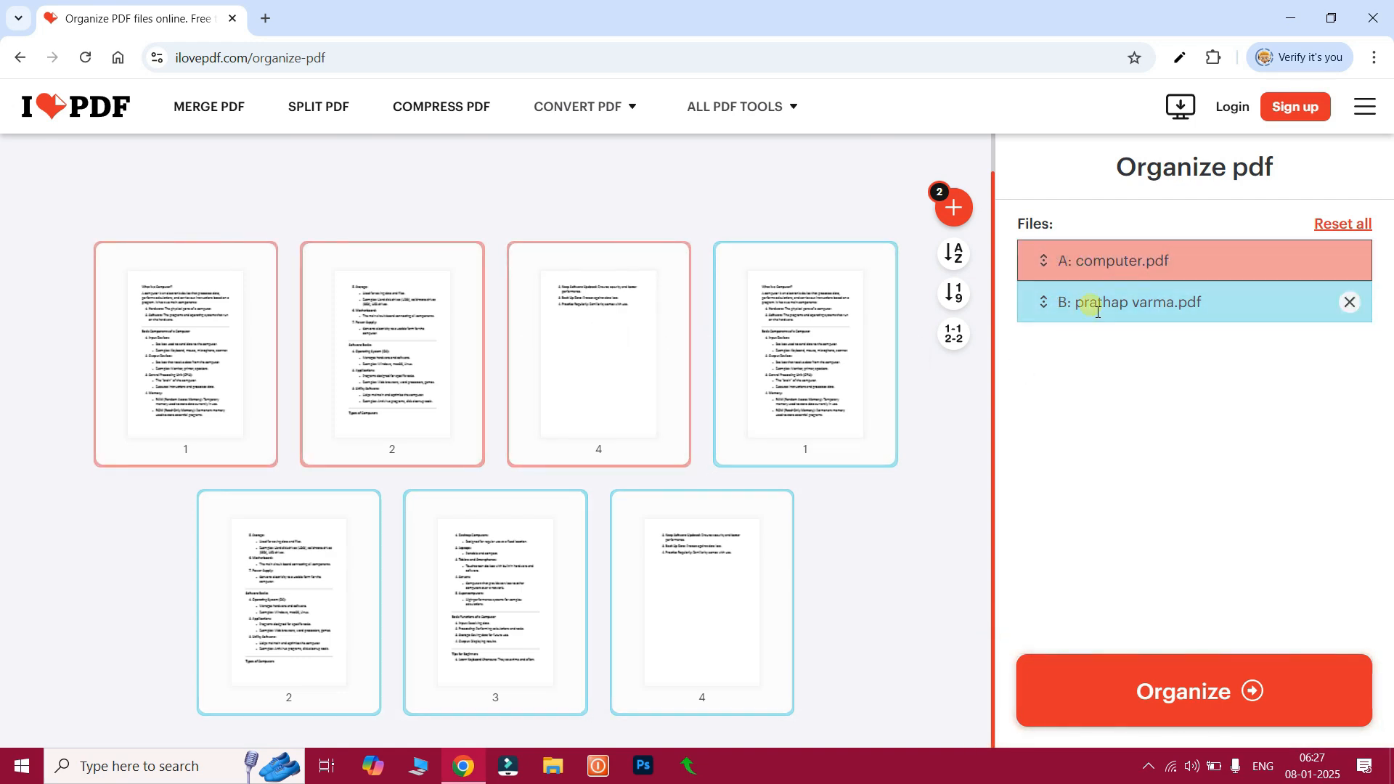
# Move pages 1 and 2 of the second PDF directly after the matching pages of computer.pdf.
pyautogui.doubleClick(720, 486)
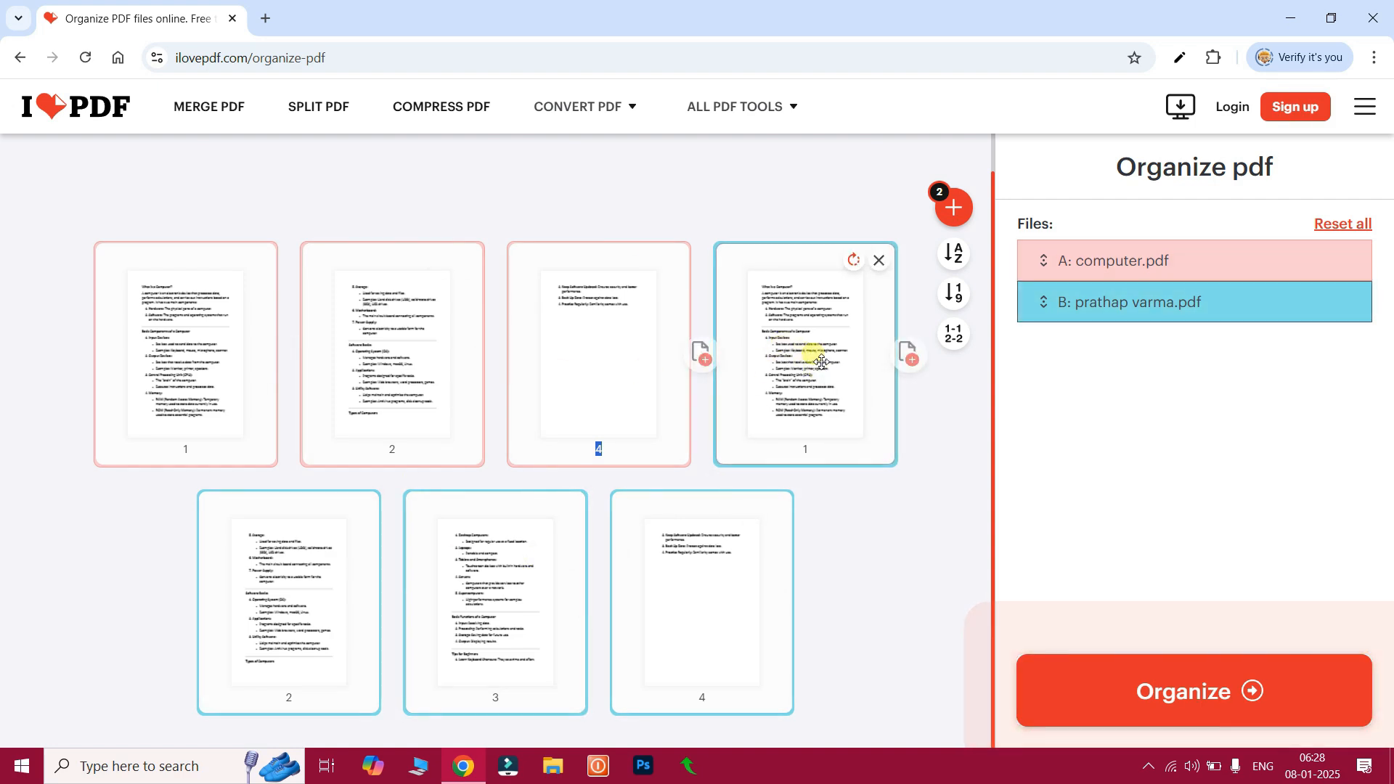
pyautogui.moveTo(819, 336); pyautogui.dragTo(359, 364)
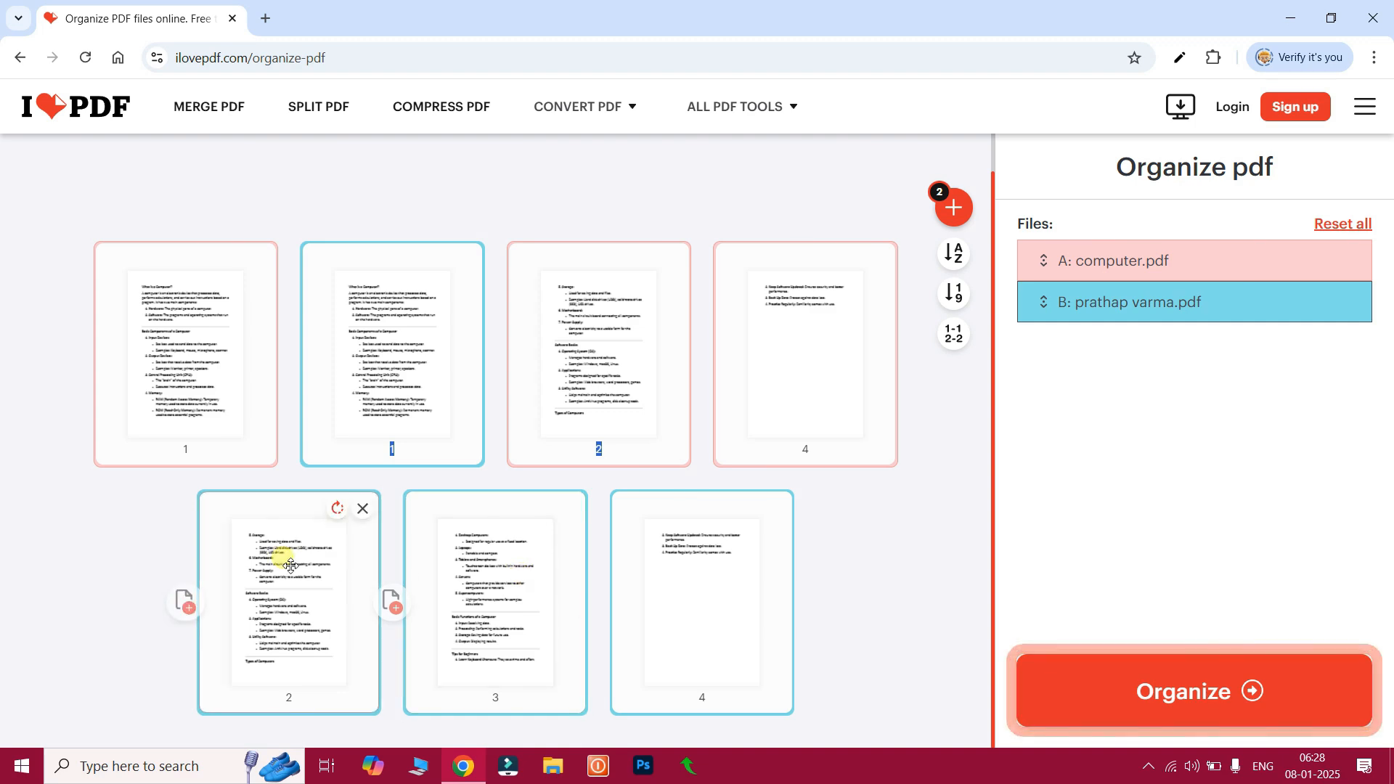
pyautogui.moveTo(312, 557); pyautogui.dragTo(774, 321)
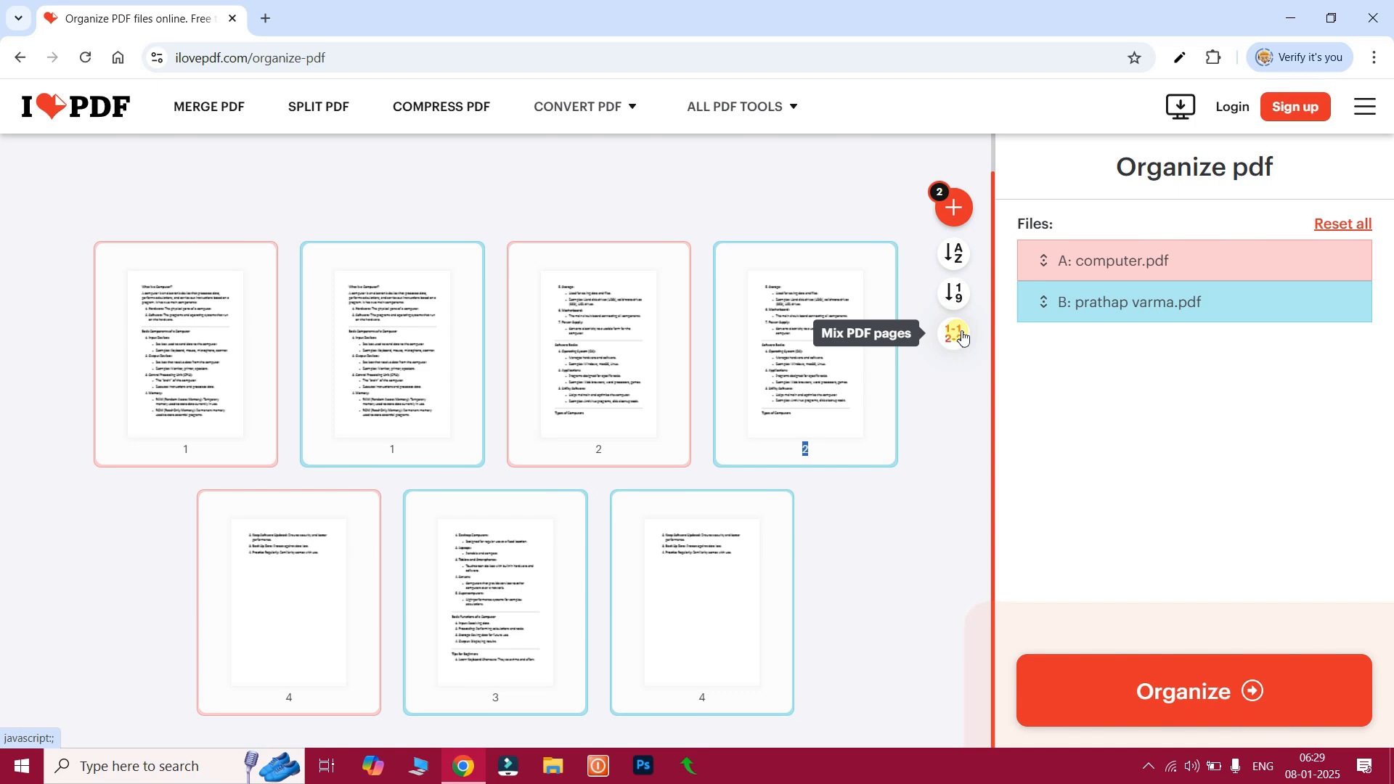
# Sort the files by name in descending order and mix their pages, keeping page numbers in ascending order.
pyautogui.click(961, 255)
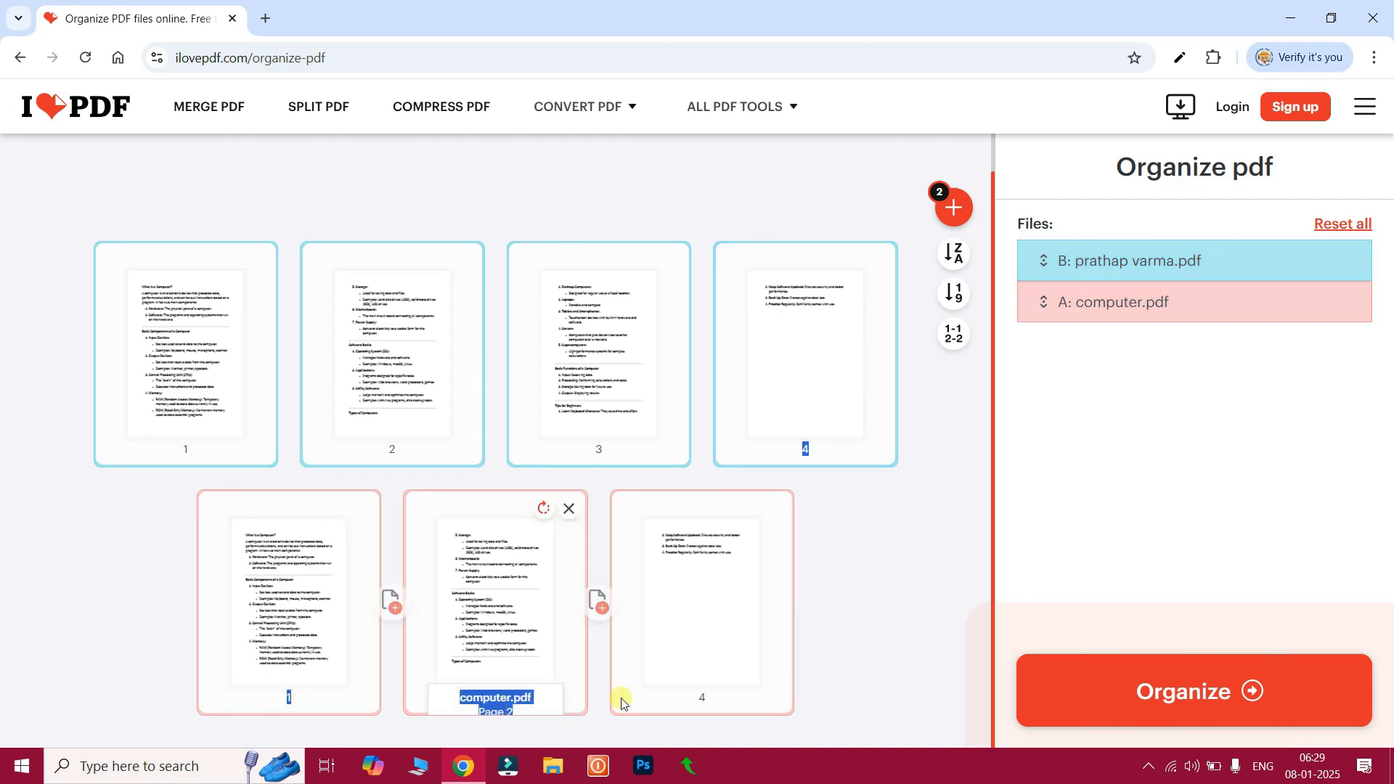
pyautogui.click(955, 294)
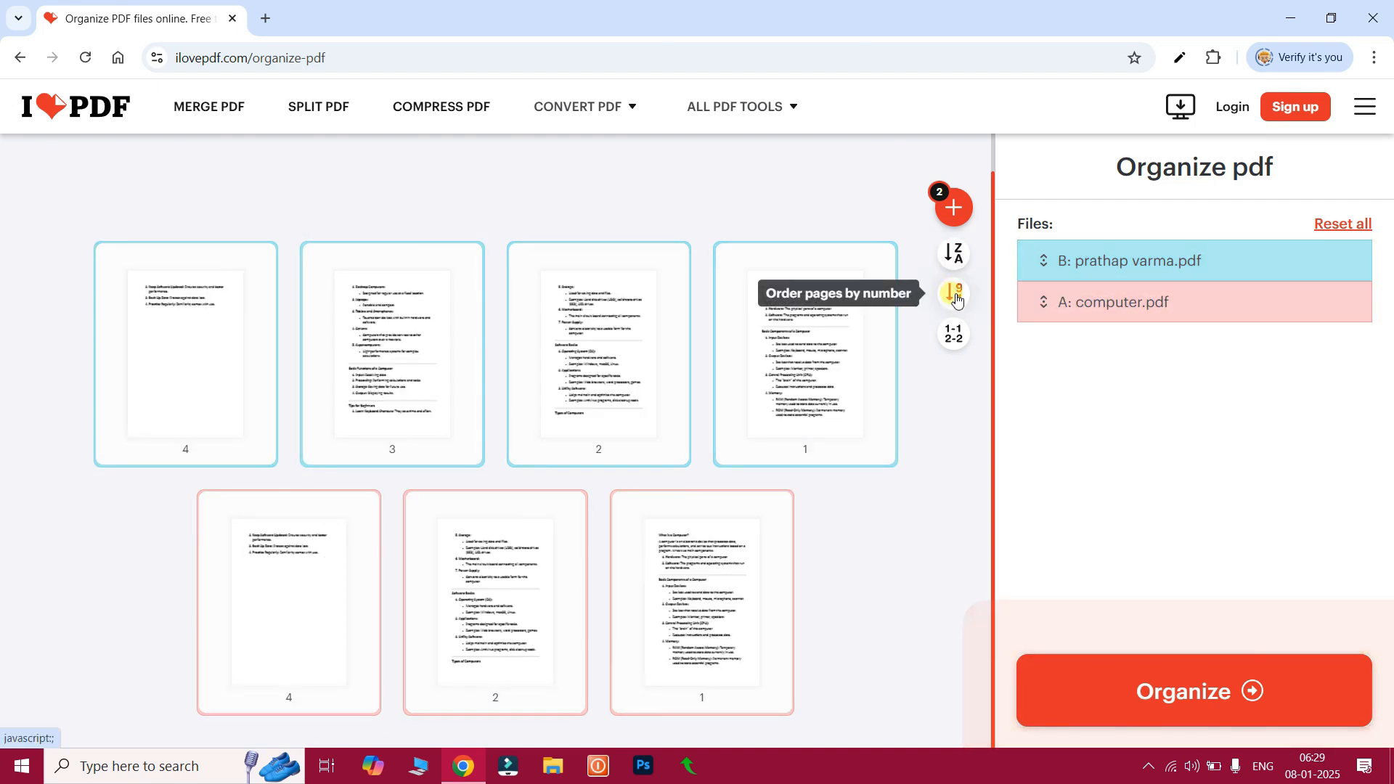
pyautogui.click(957, 294)
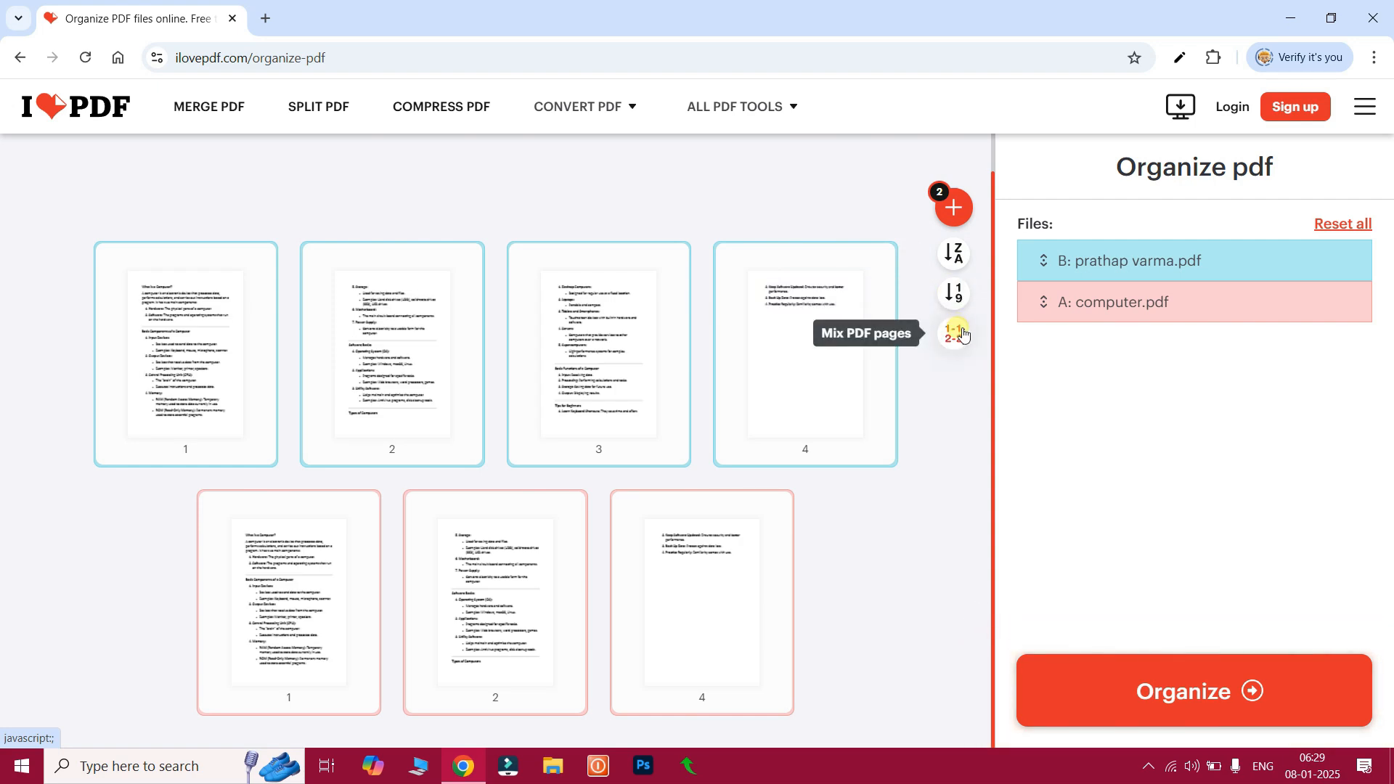
pyautogui.click(960, 334)
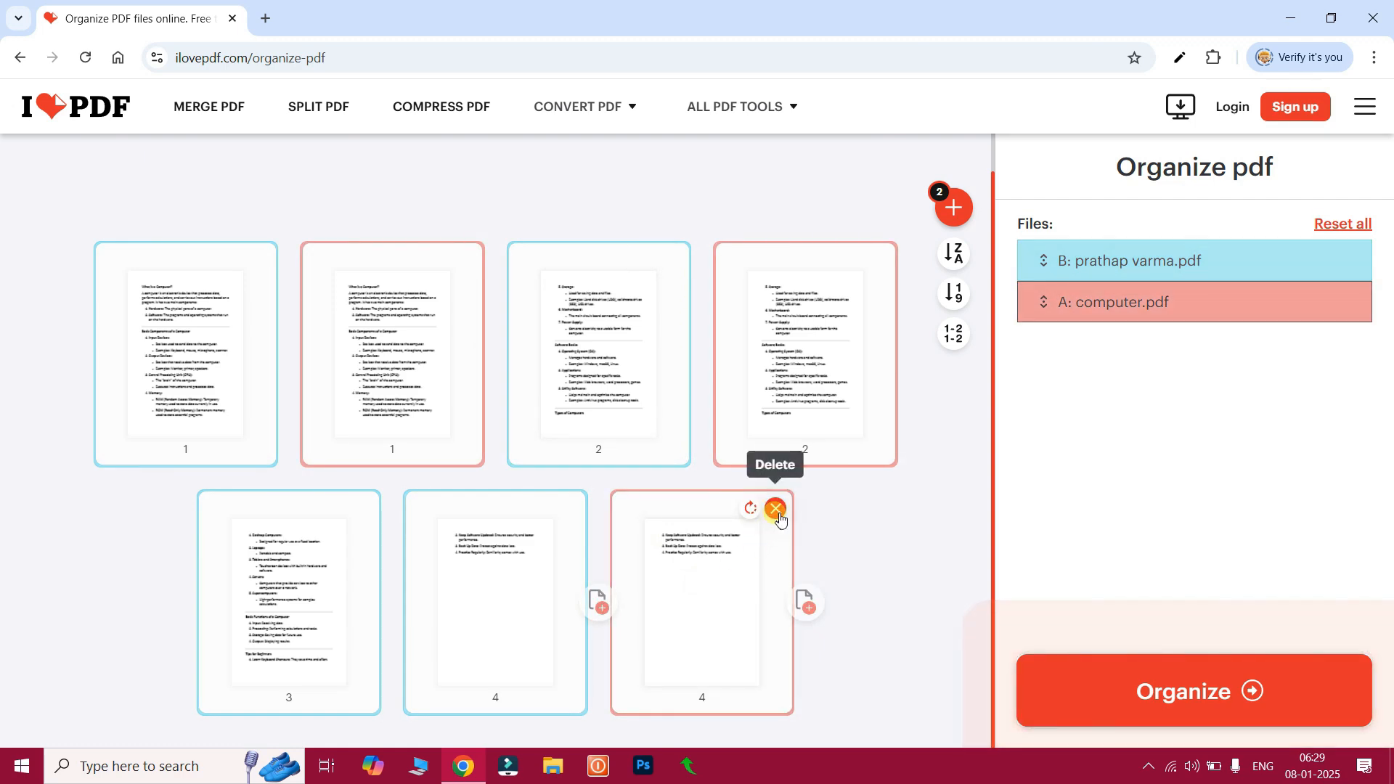
# Delete pages 4 and 2 of computer.pdf from the mixed layout and run Organize.
pyautogui.click(776, 510)
pyautogui.click(776, 260)
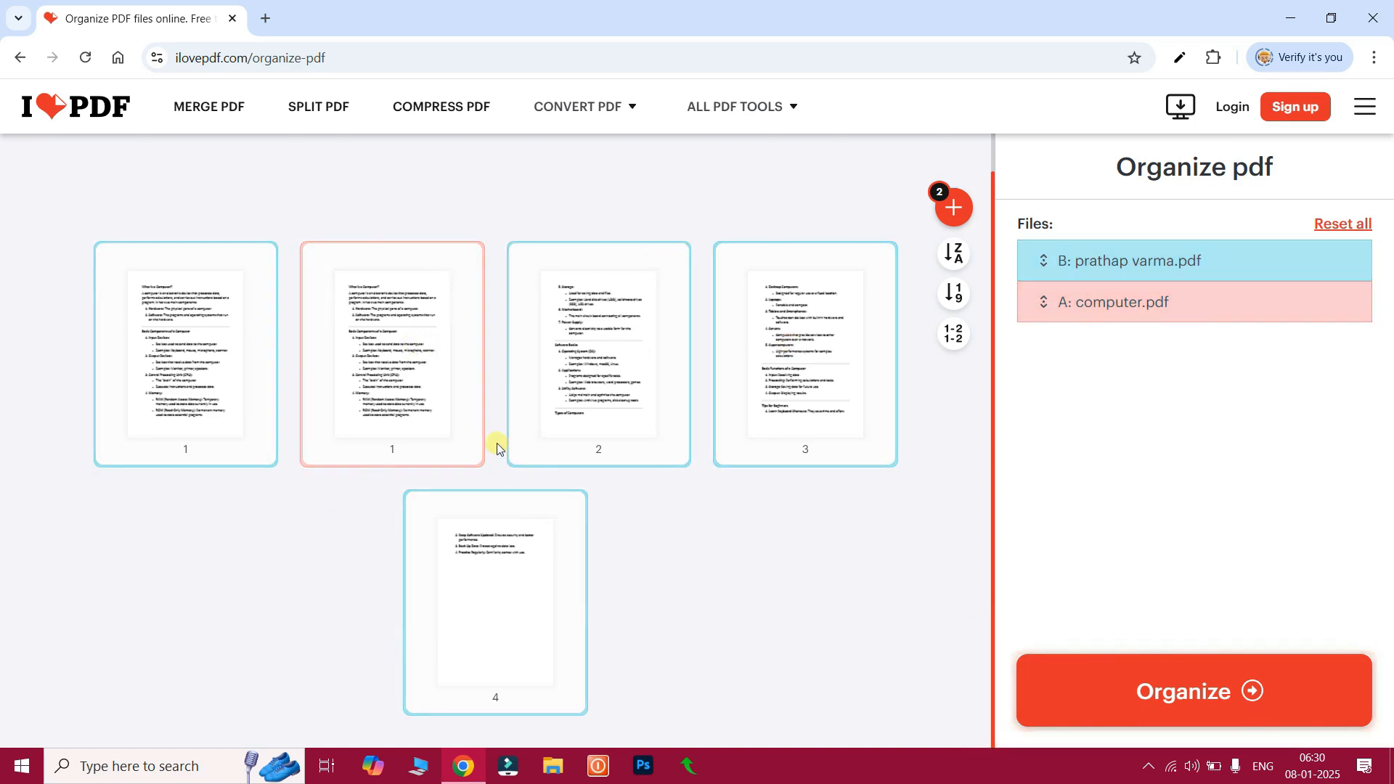
pyautogui.click(1207, 701)
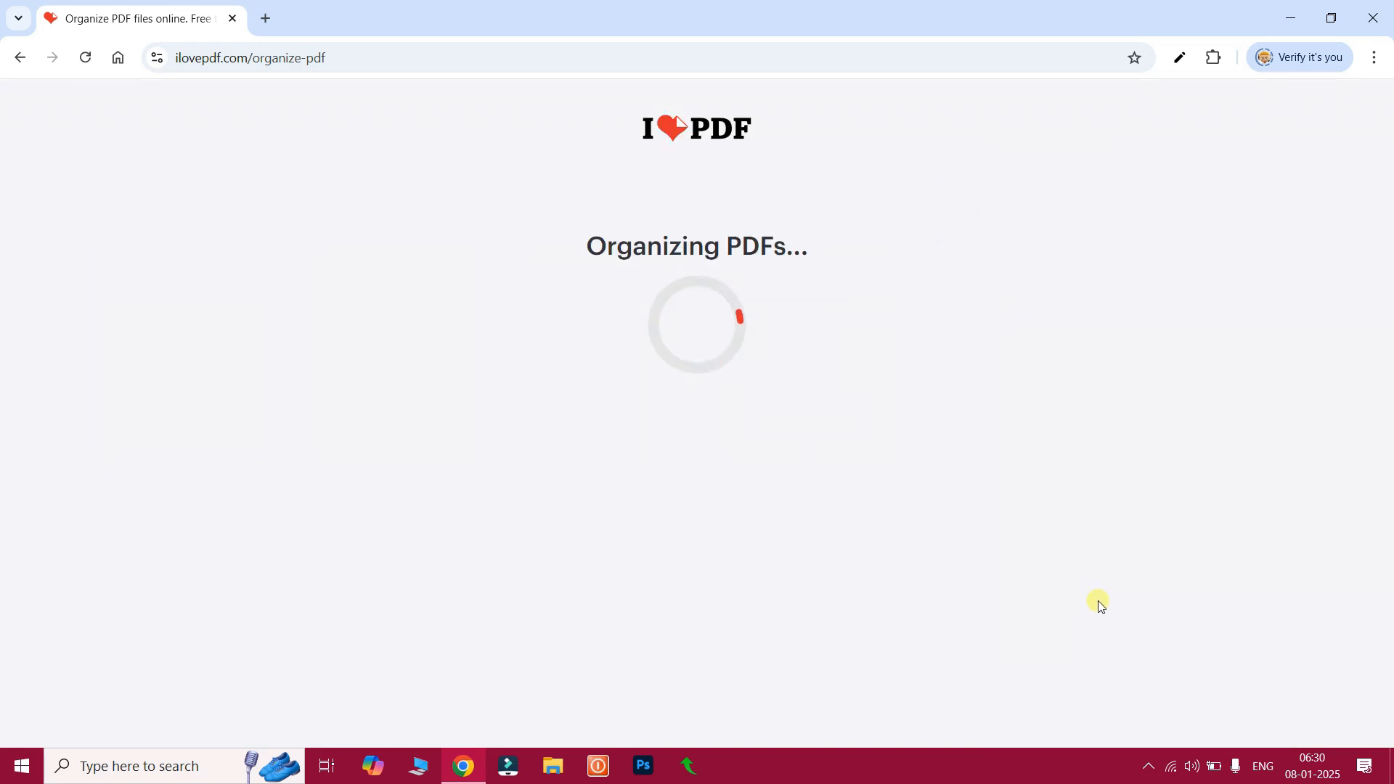
# Download the organized PDF and show organized.pdf in the Downloads folder.
pyautogui.click(708, 258)
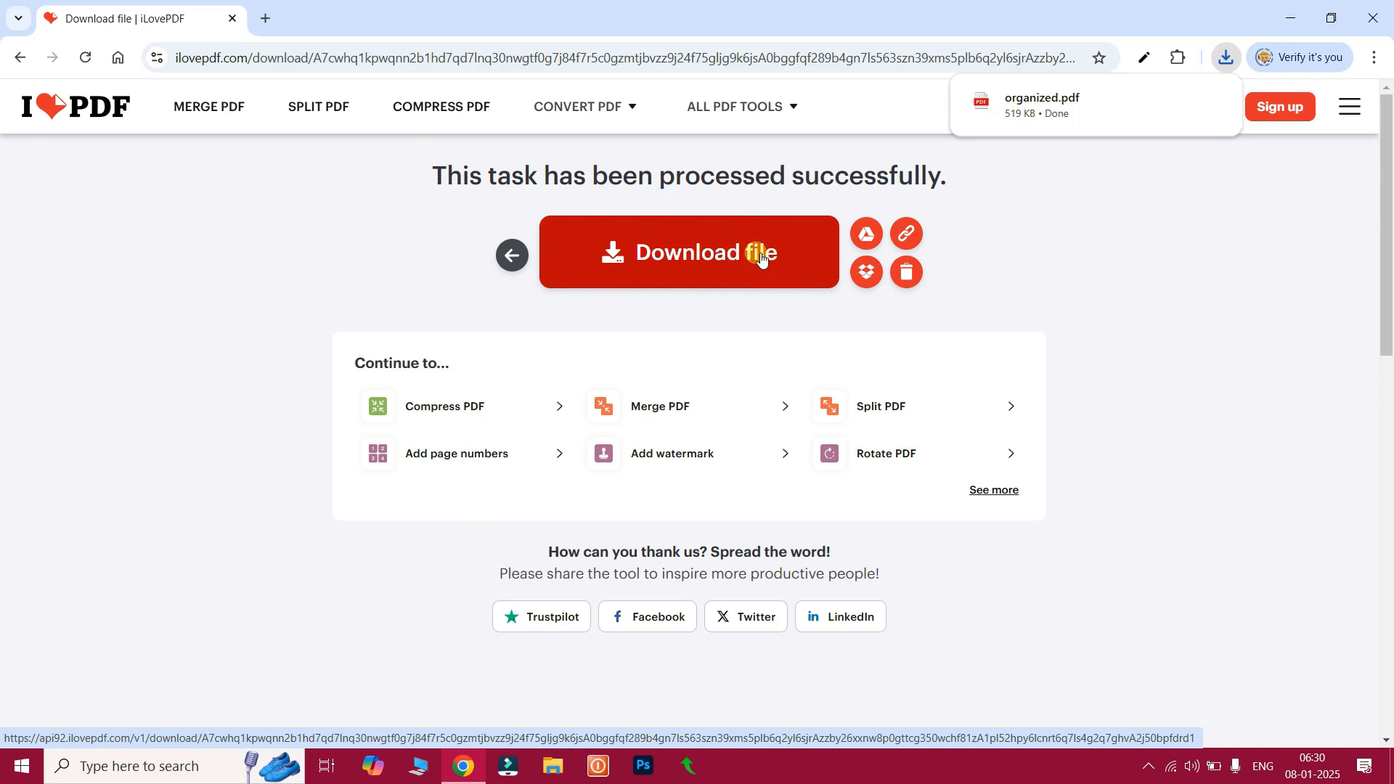
pyautogui.moveTo(1115, 106)
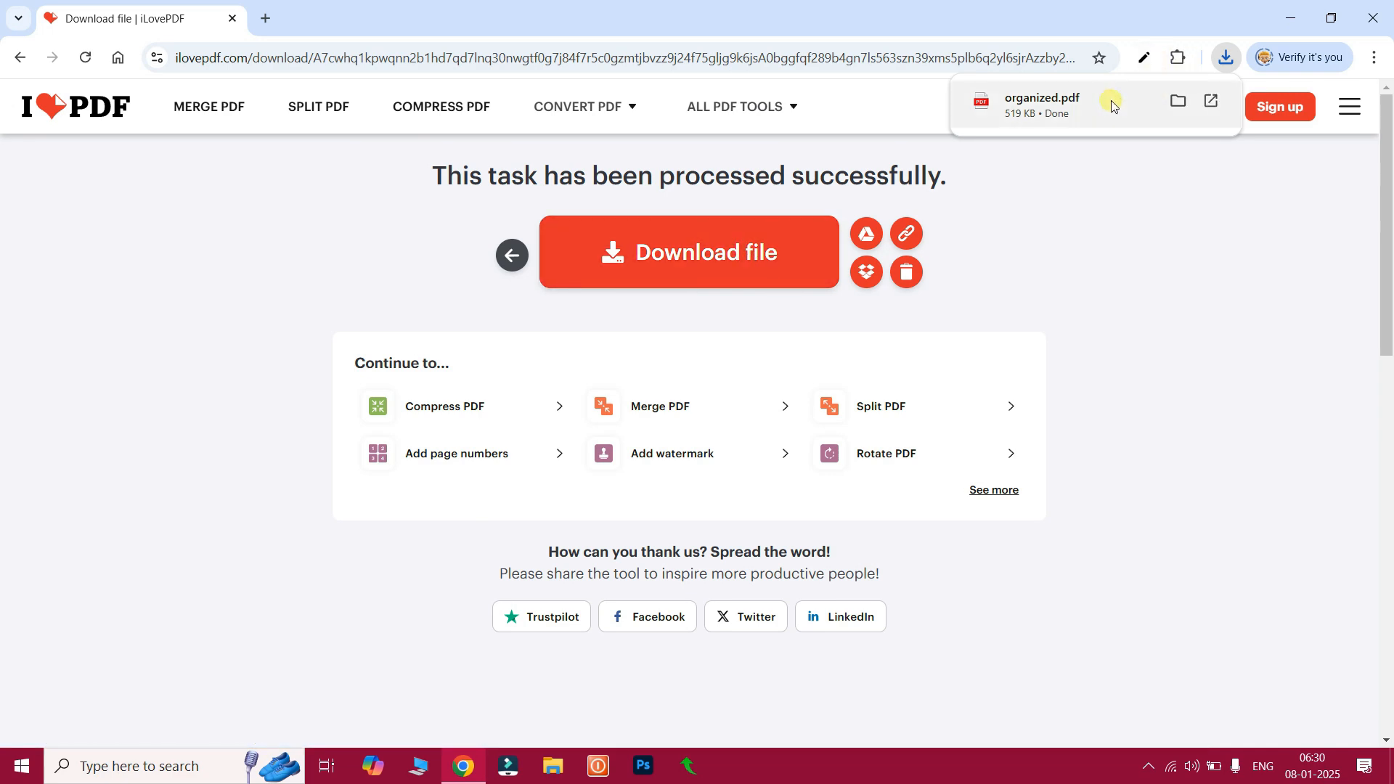
pyautogui.click(1181, 106)
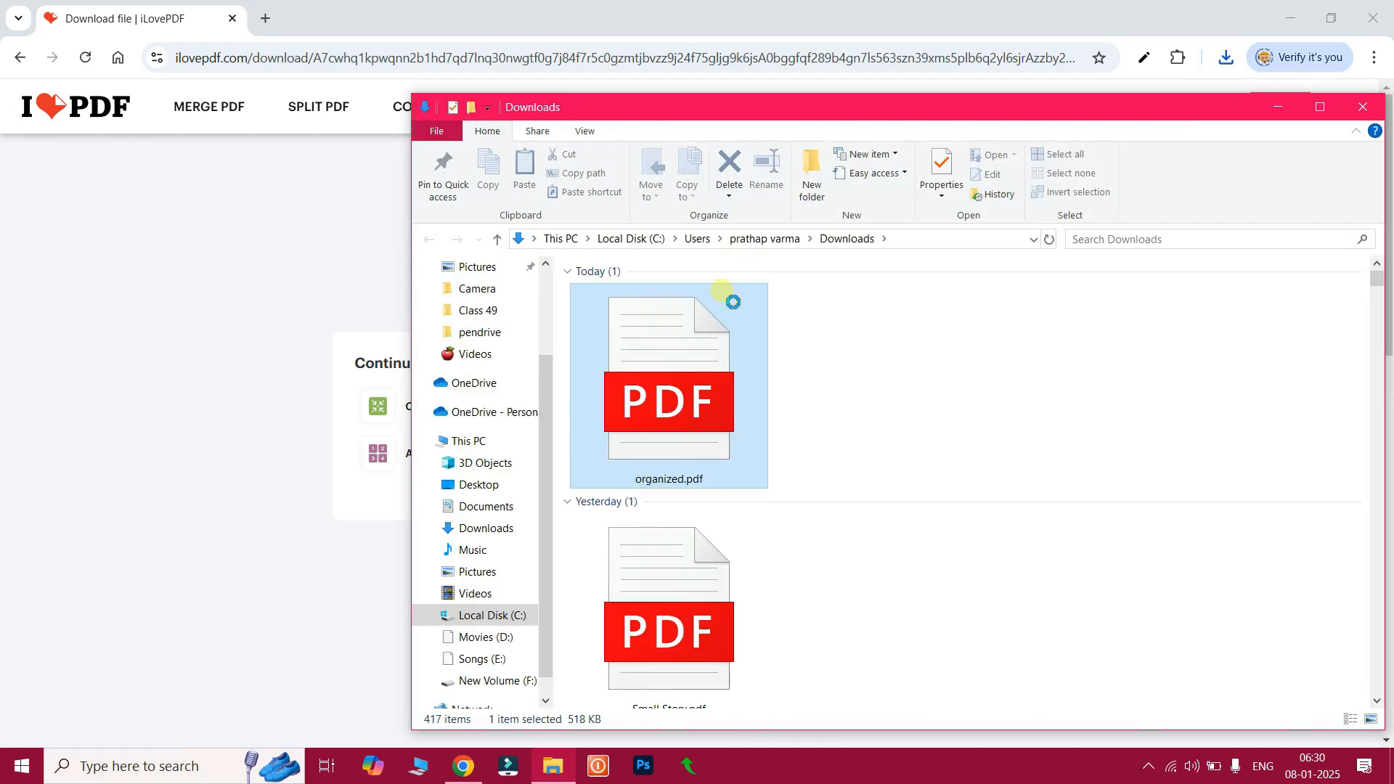
# Open organized.pdf in the PDF viewer and check the order of its pages.
pyautogui.doubleClick(692, 402)
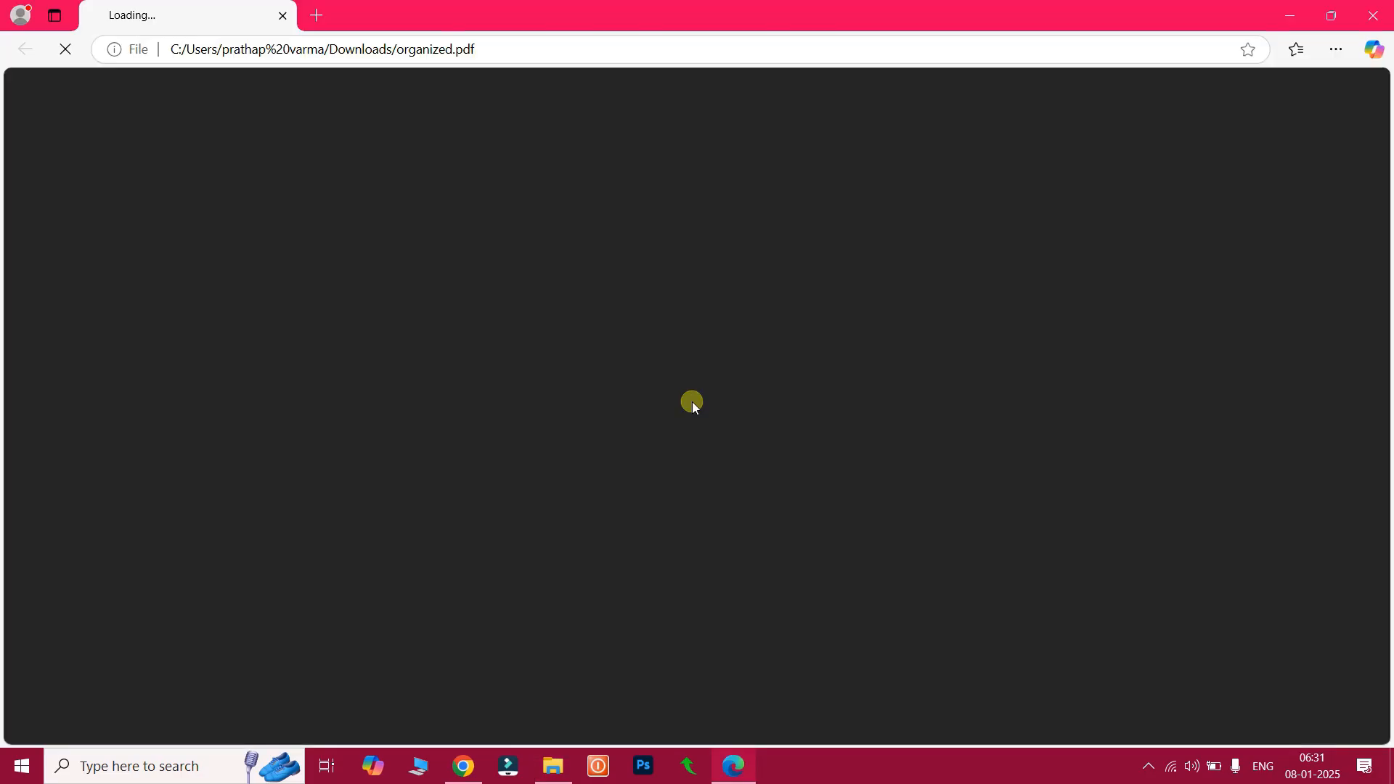
pyautogui.scroll(20, 691, 402)
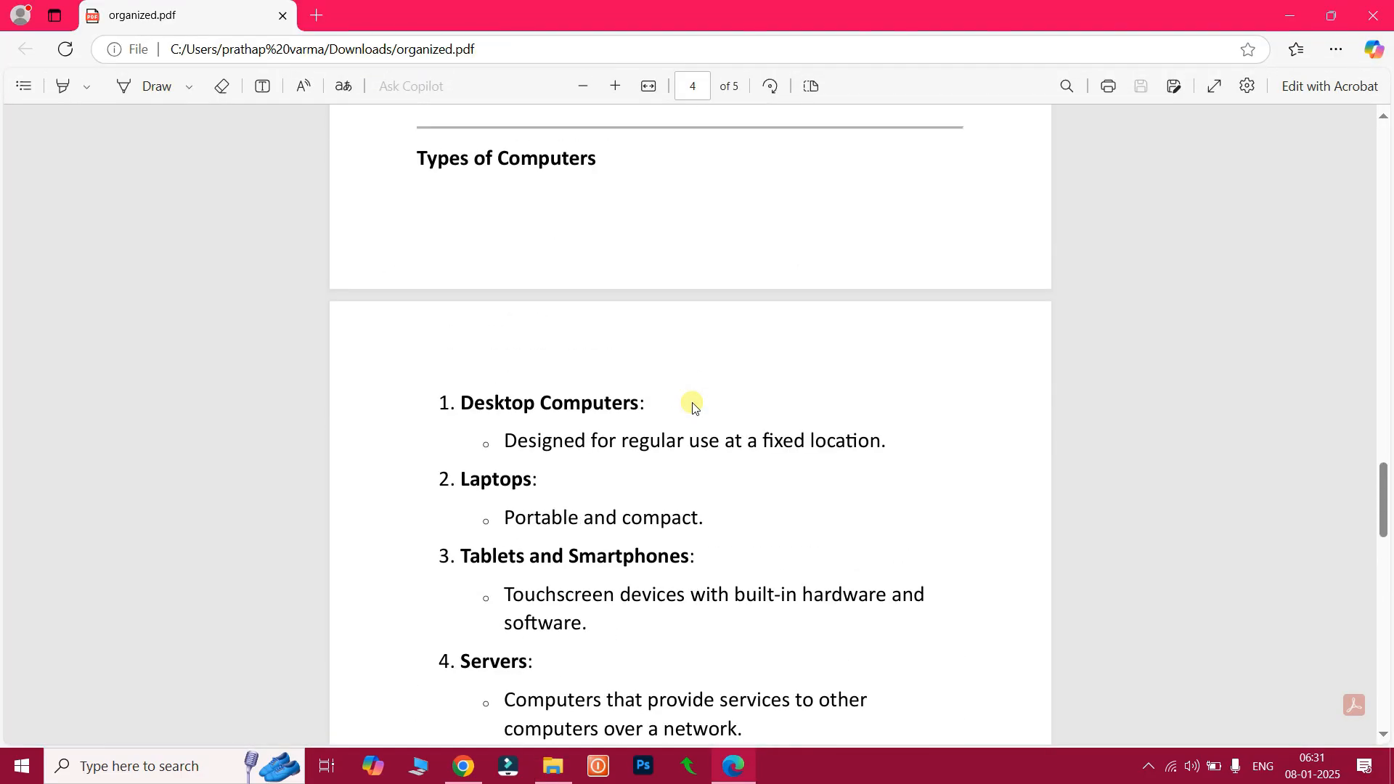
pyautogui.scroll(4, 694, 407)
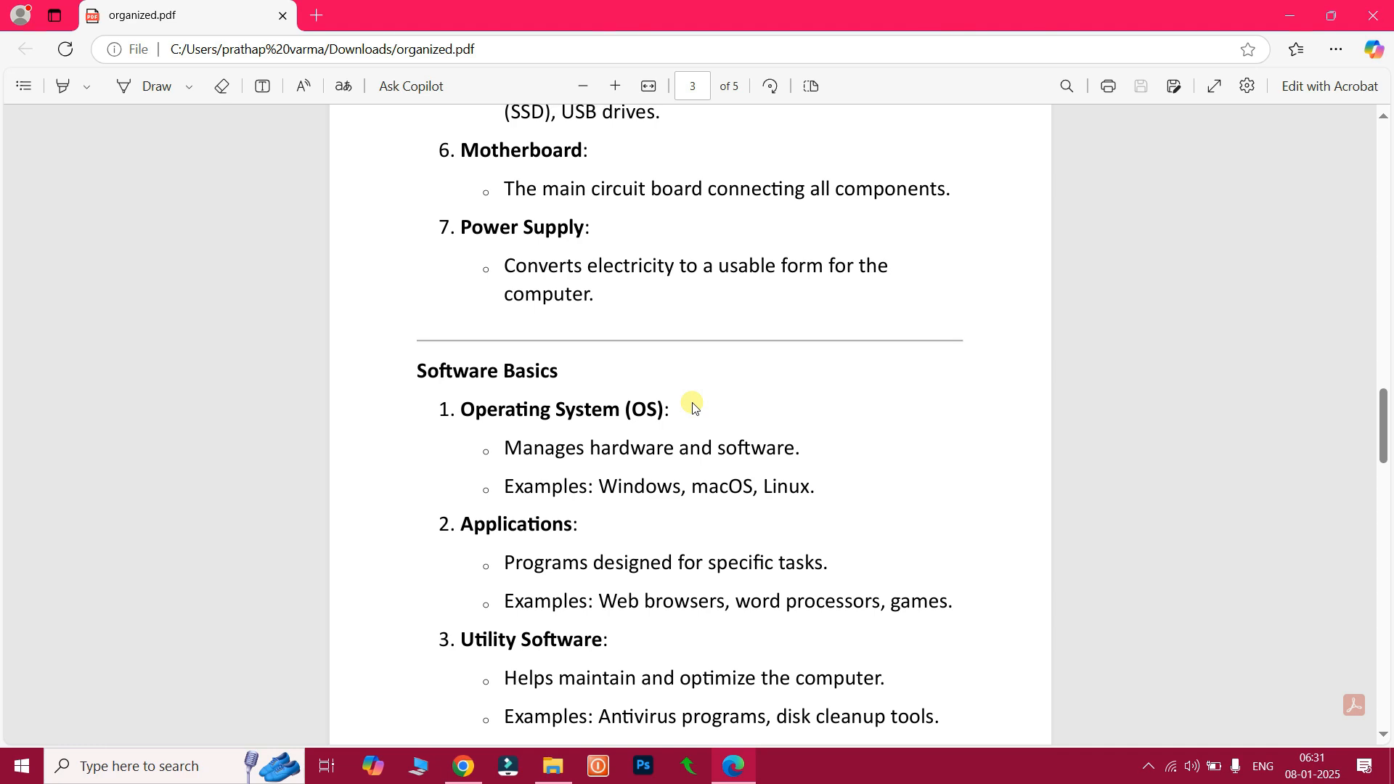